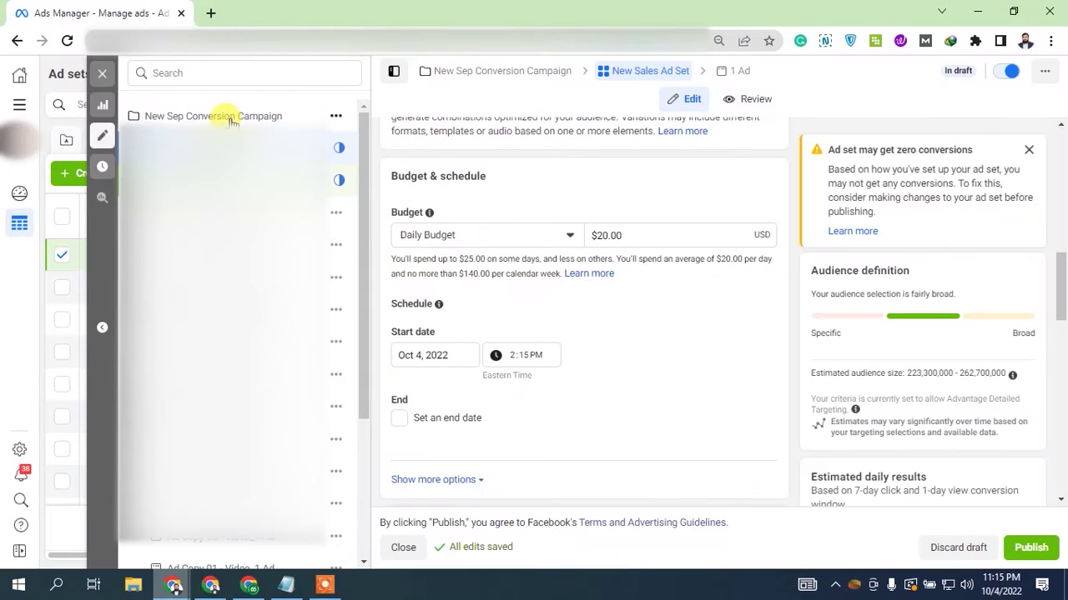
Open the New Sep Conversion Campaign settings to view the A/B Test section and close the editor
click(232, 117)
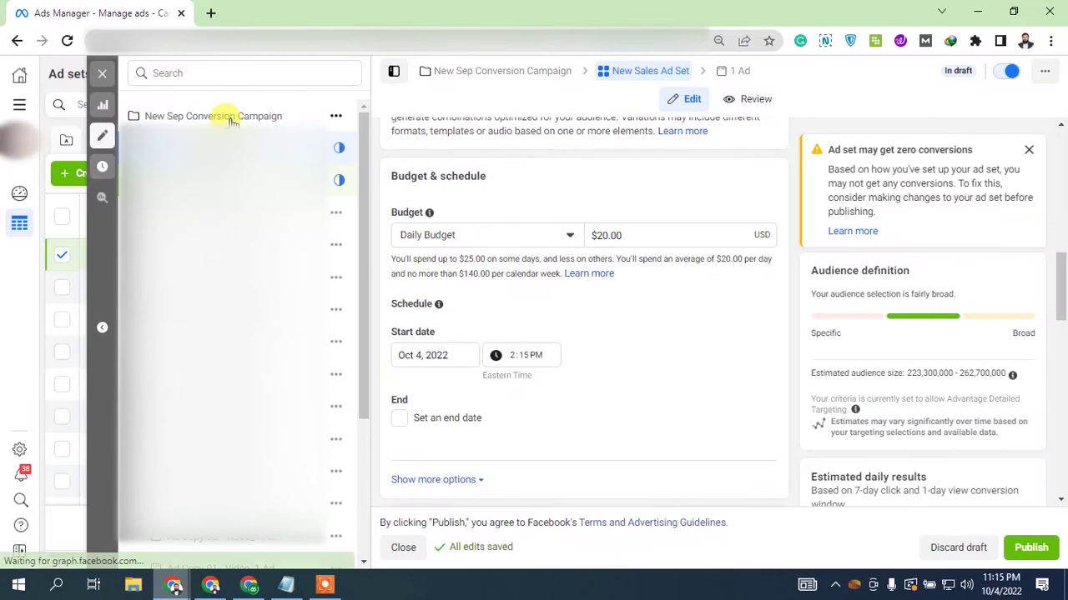
scroll(630, 272, down, 5)
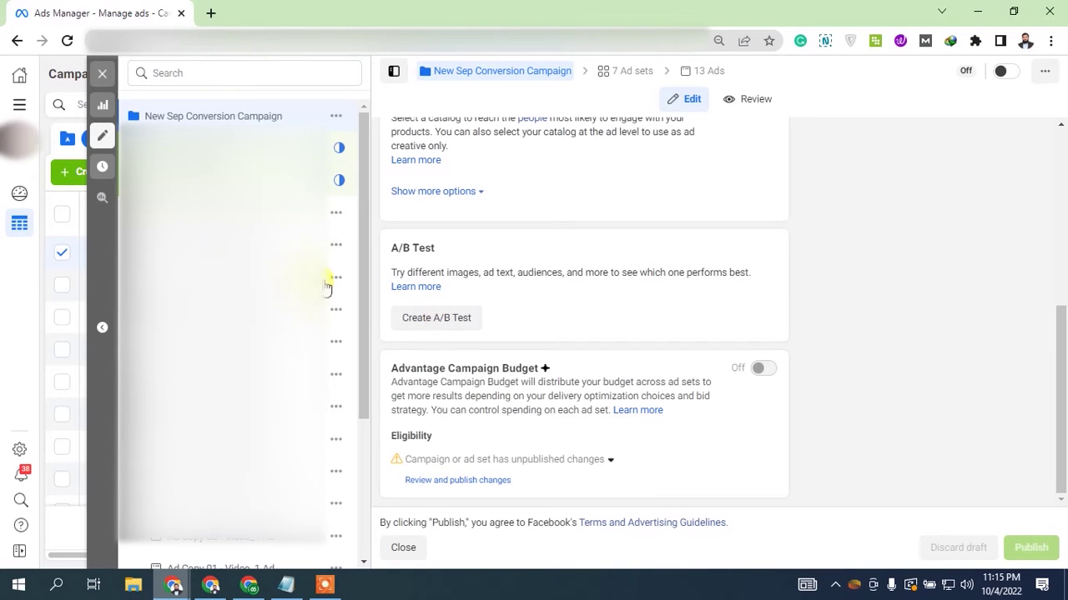
click(107, 75)
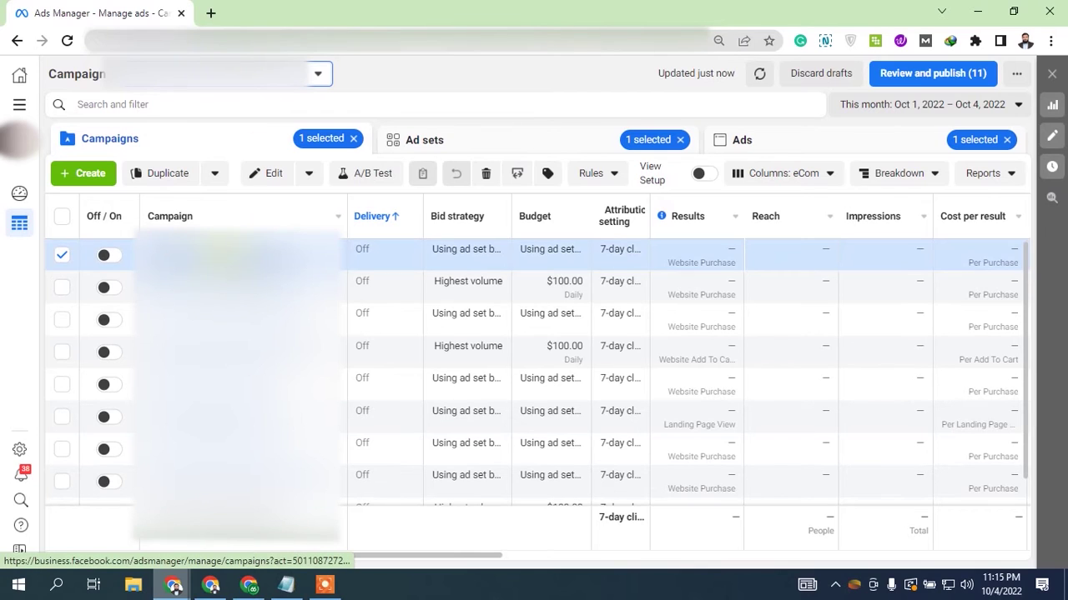
In the campaign's ad sets list, deselect the draft ad set and select the $20.00 ad set with Campaign off delivery
click(415, 262)
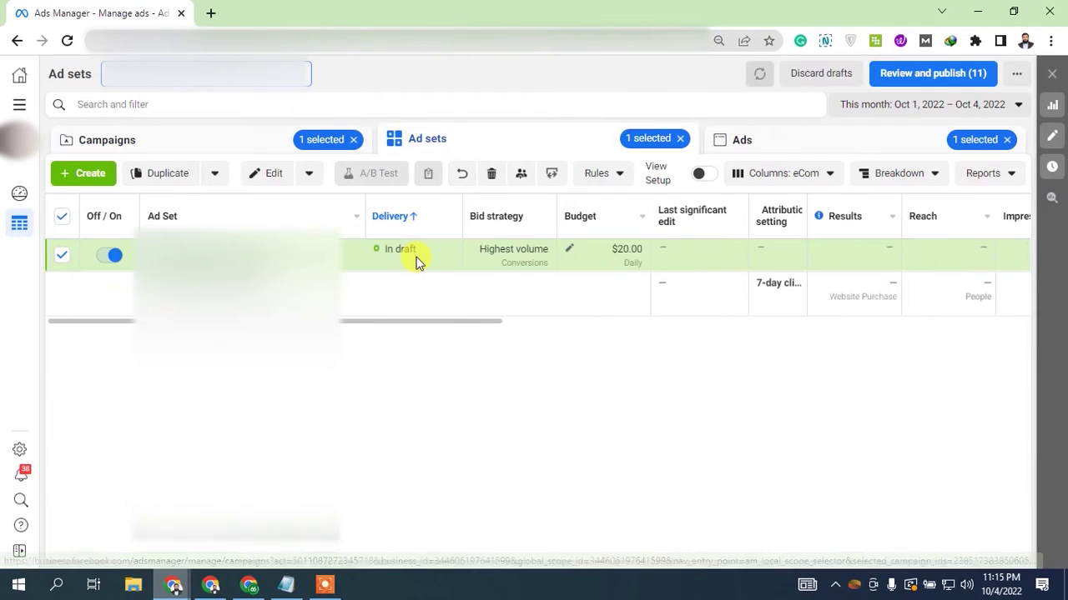
click(62, 255)
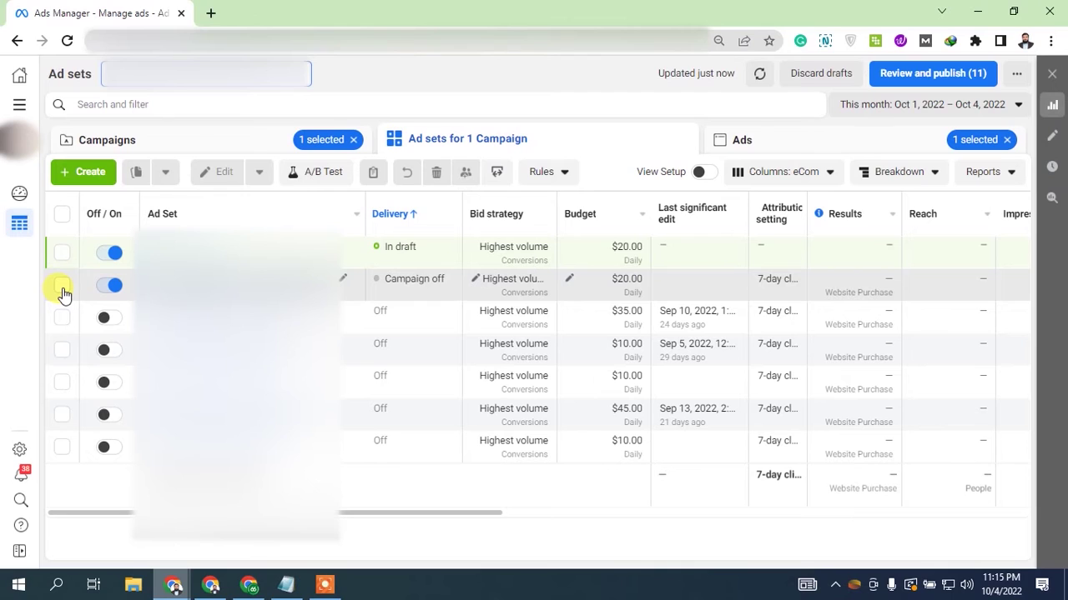
click(63, 290)
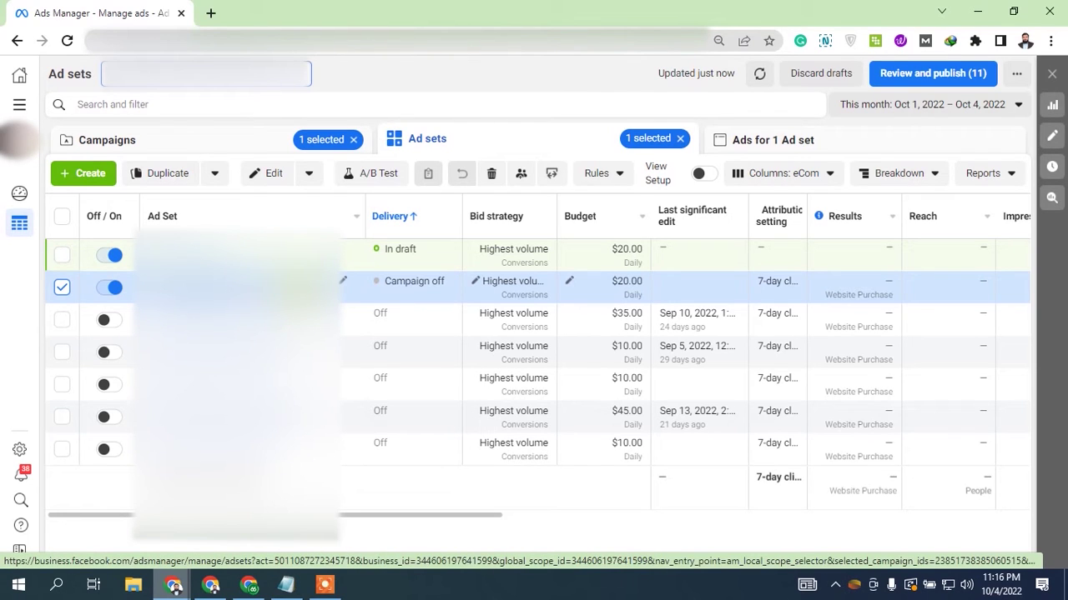
View the campaign choices for duplicating the selected ad set, including New A/B test, and dismiss the dialog
click(370, 286)
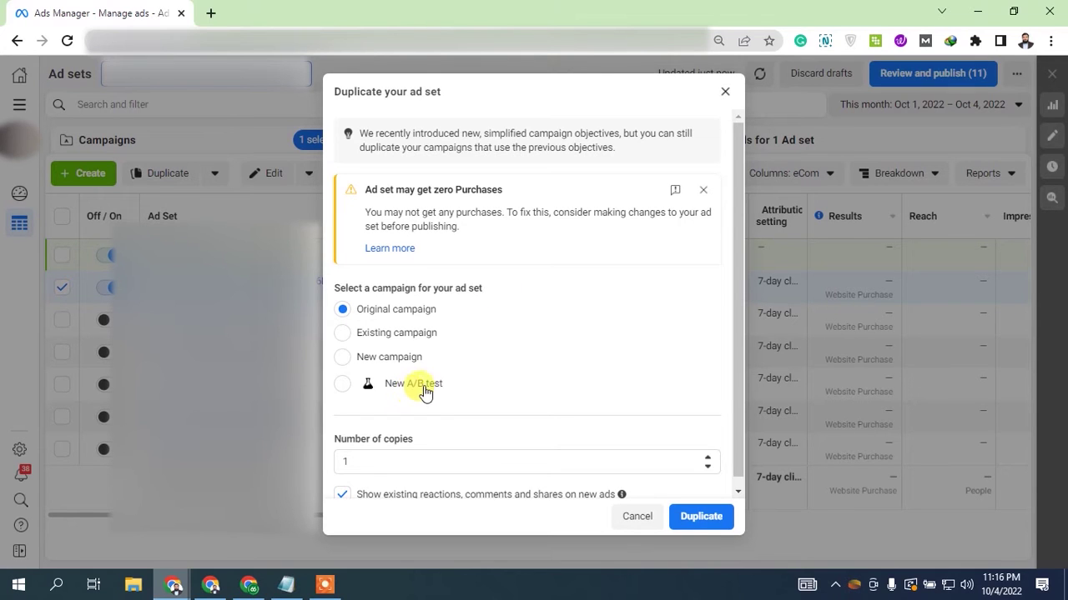
click(725, 92)
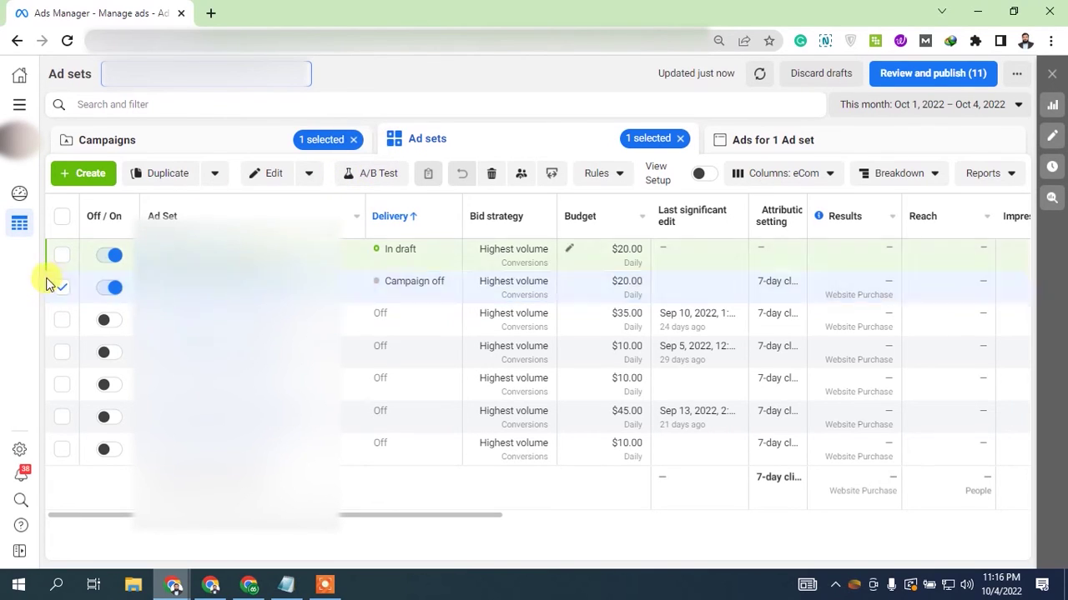
Start an A/B test for the selected ad set and proceed past the welcome page
click(374, 175)
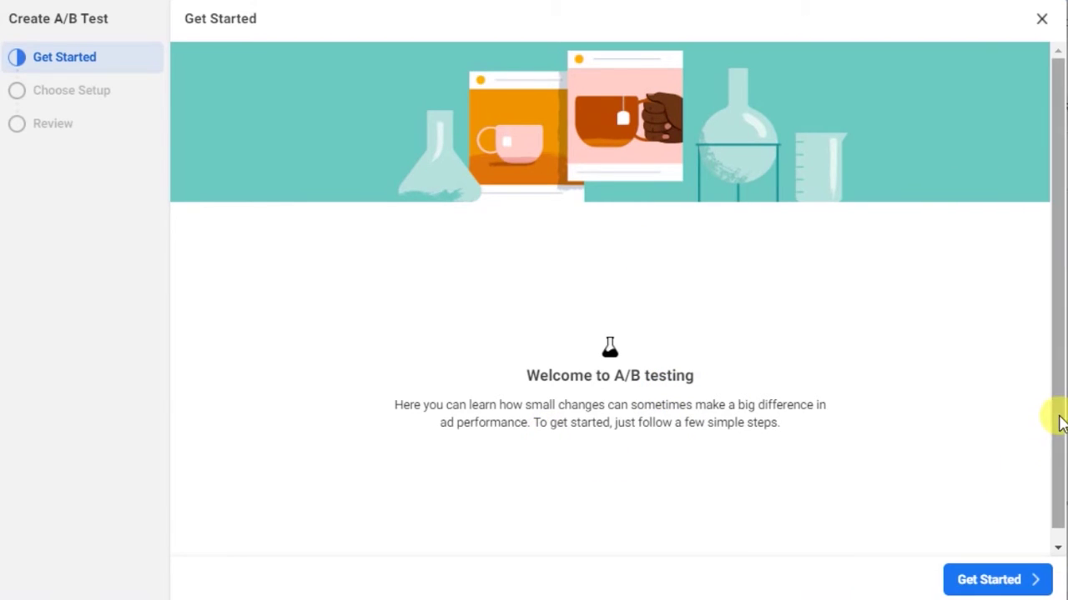
scroll(1056, 422, down, 1)
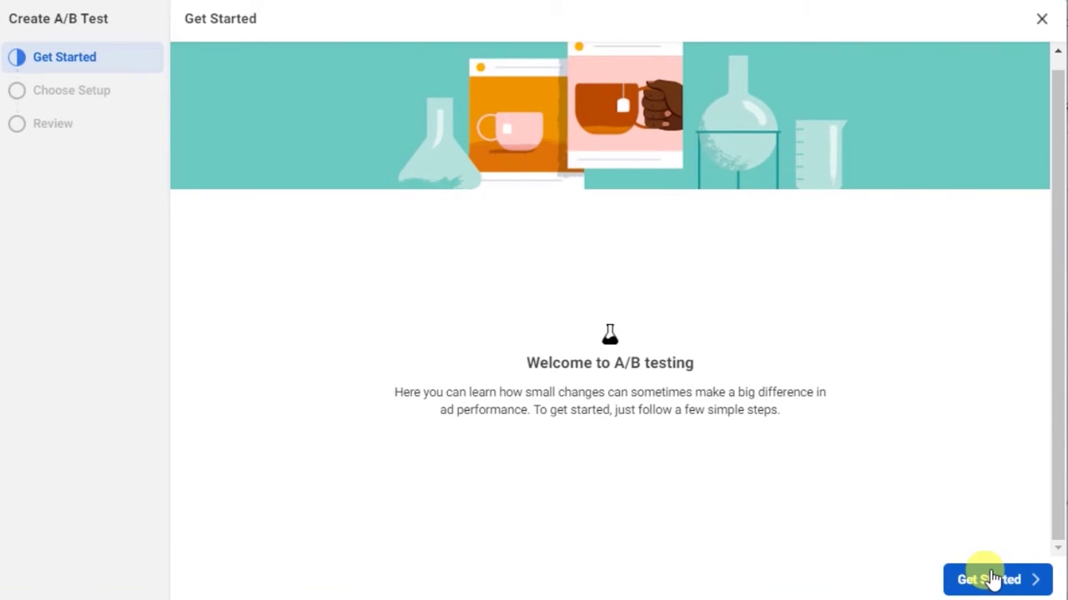
click(967, 579)
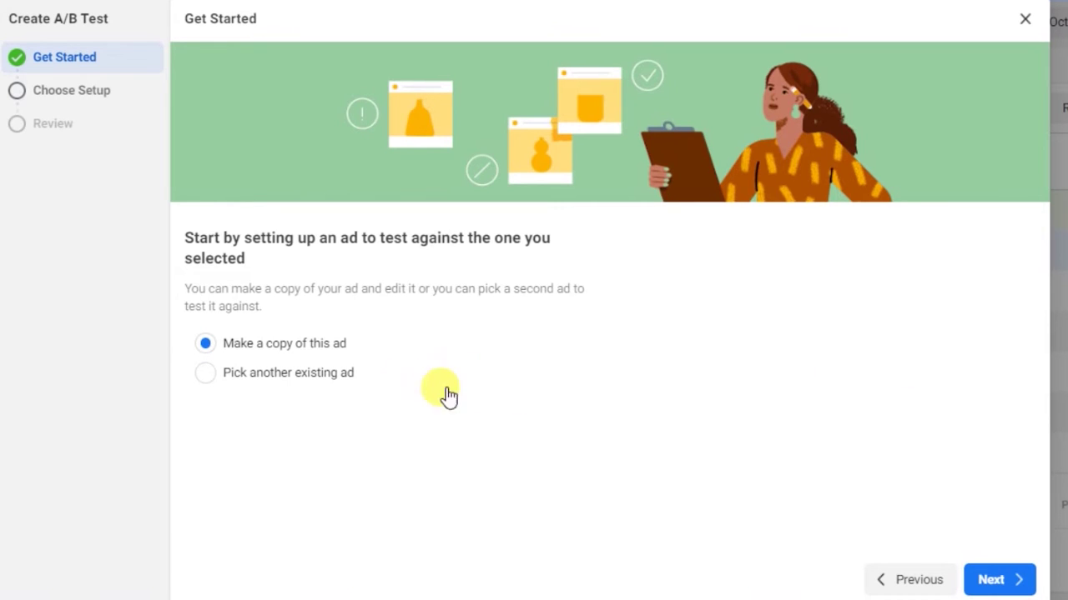
click(288, 376)
click(210, 344)
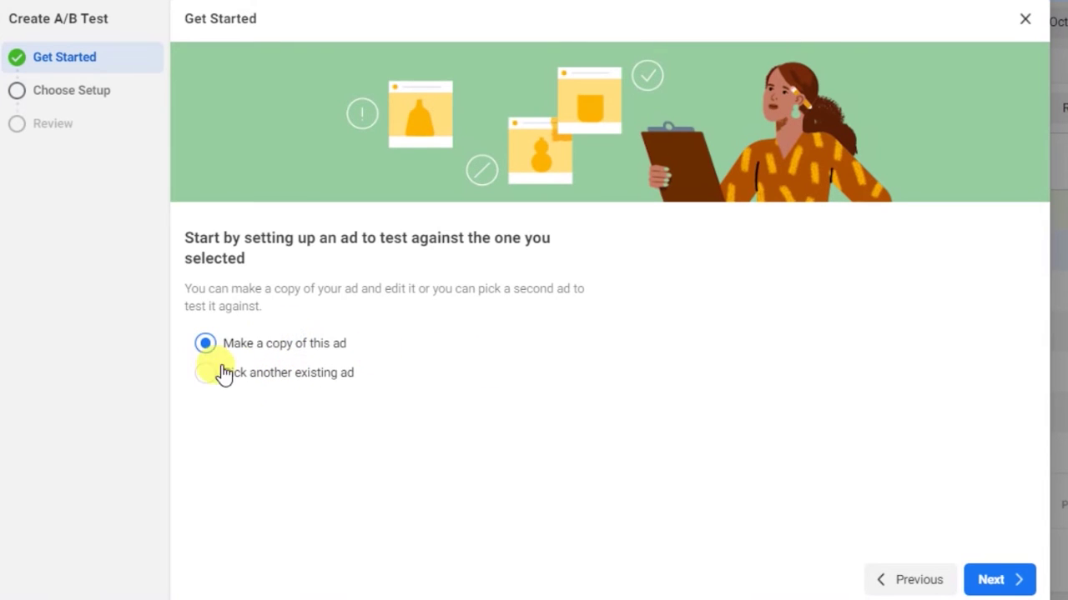
click(994, 585)
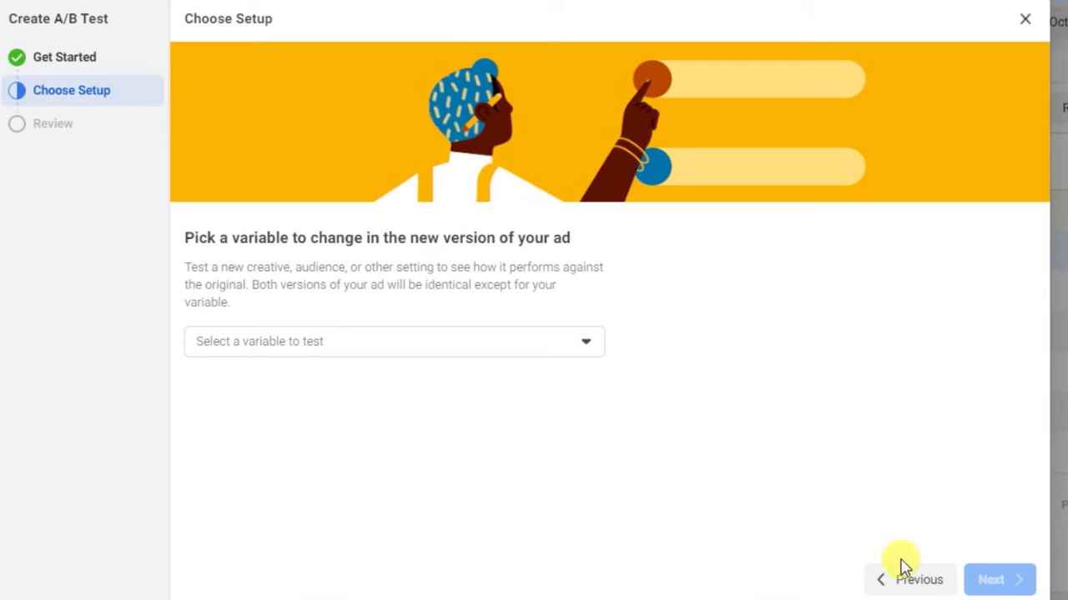
click(920, 584)
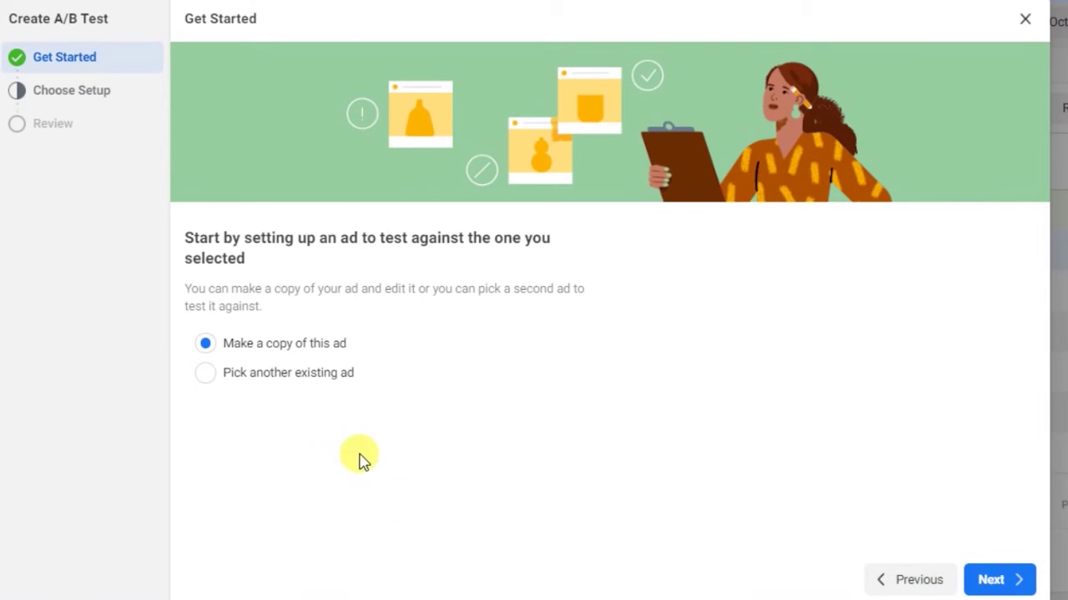
Choose testing against another existing ad, look through the ad sets offered for Ad set B, and return to the start options
click(267, 380)
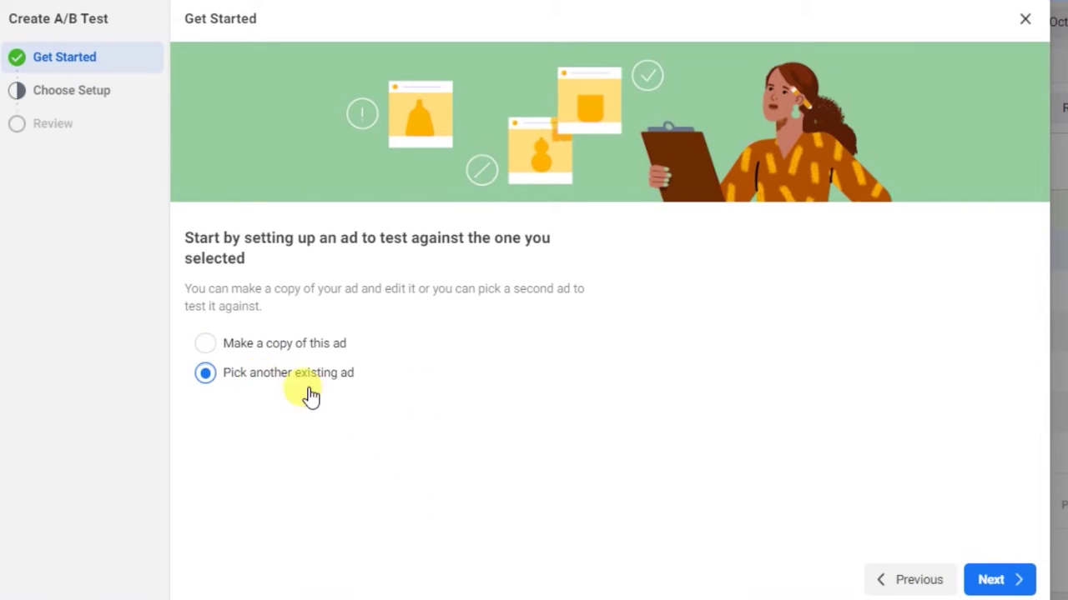
click(990, 580)
scroll(521, 370, down, 1)
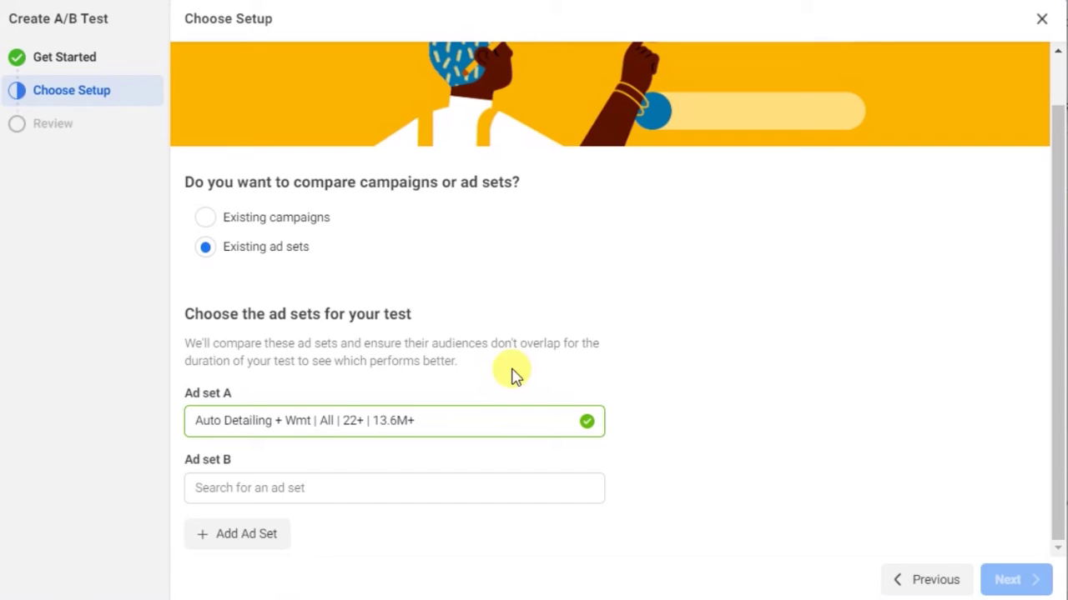
click(288, 487)
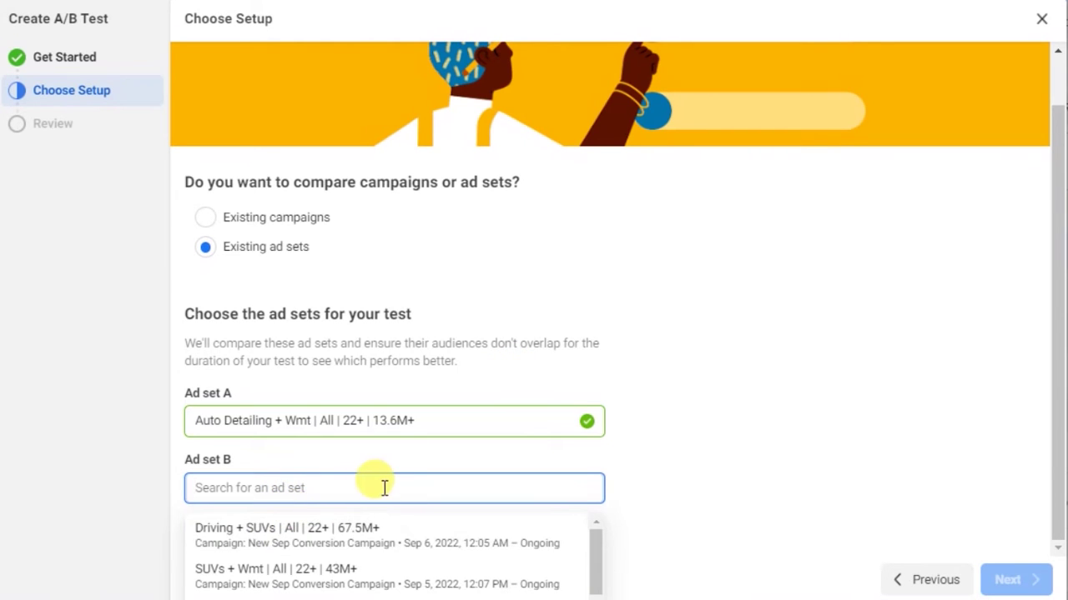
scroll(364, 538, down, 3)
scroll(367, 538, down, 5)
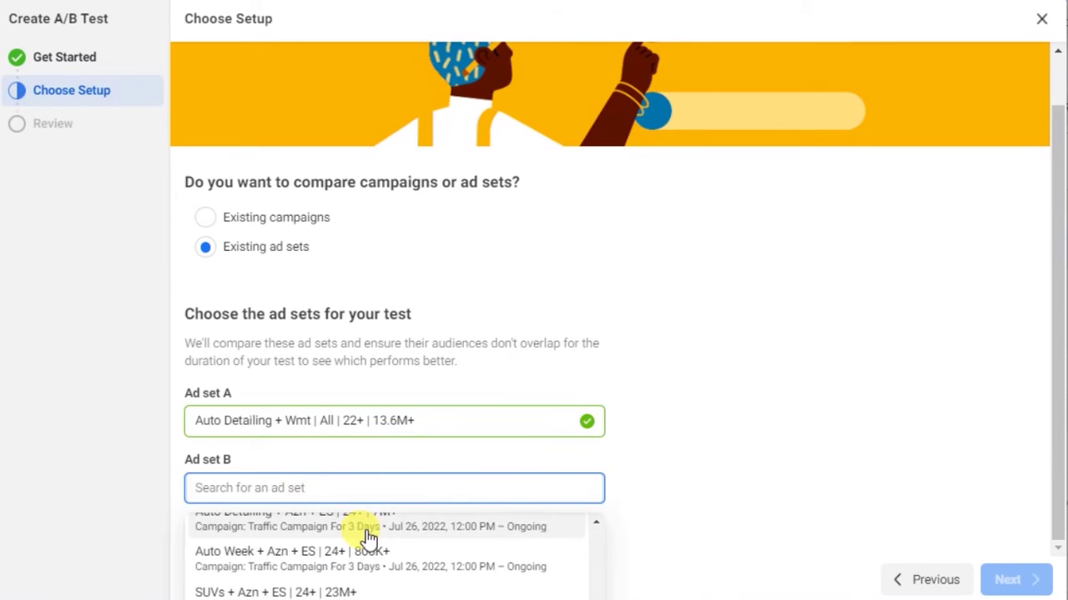
click(788, 371)
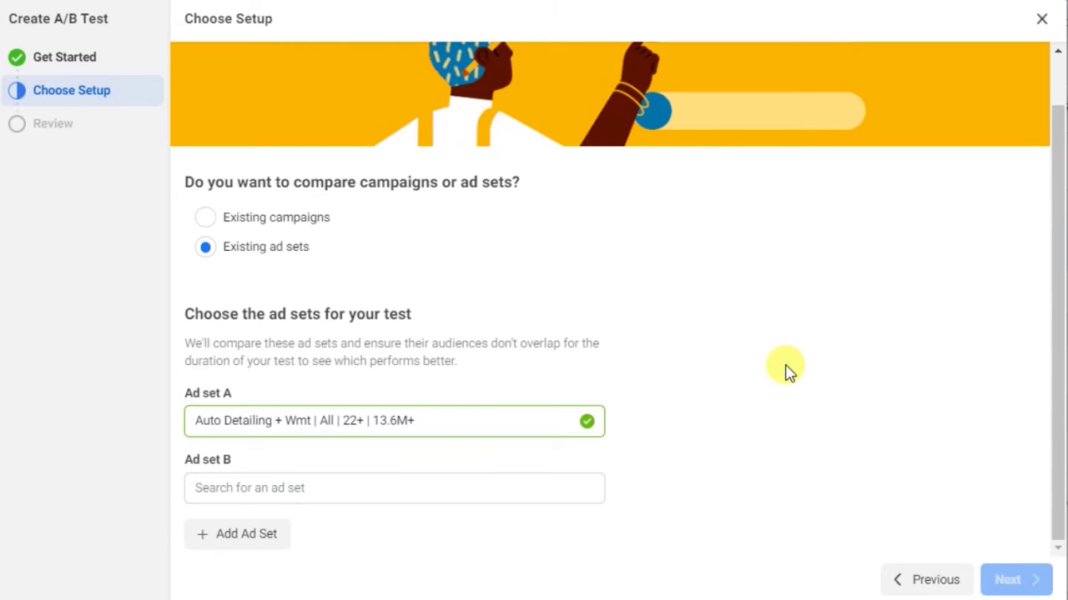
click(900, 577)
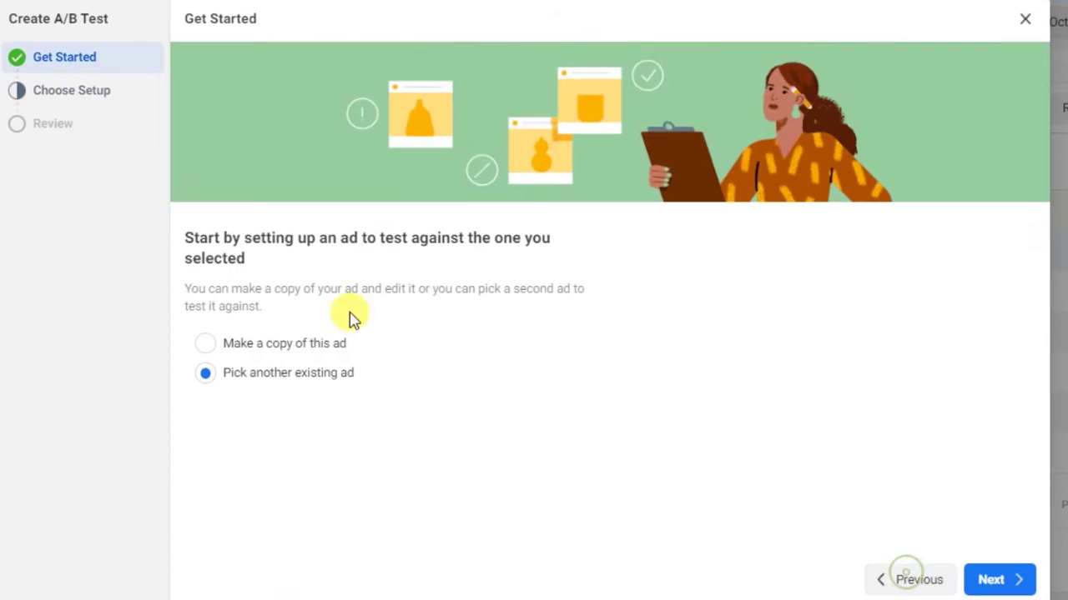
Set the test to make a copy of this ad with Audience as the variable, and continue to the review
click(299, 346)
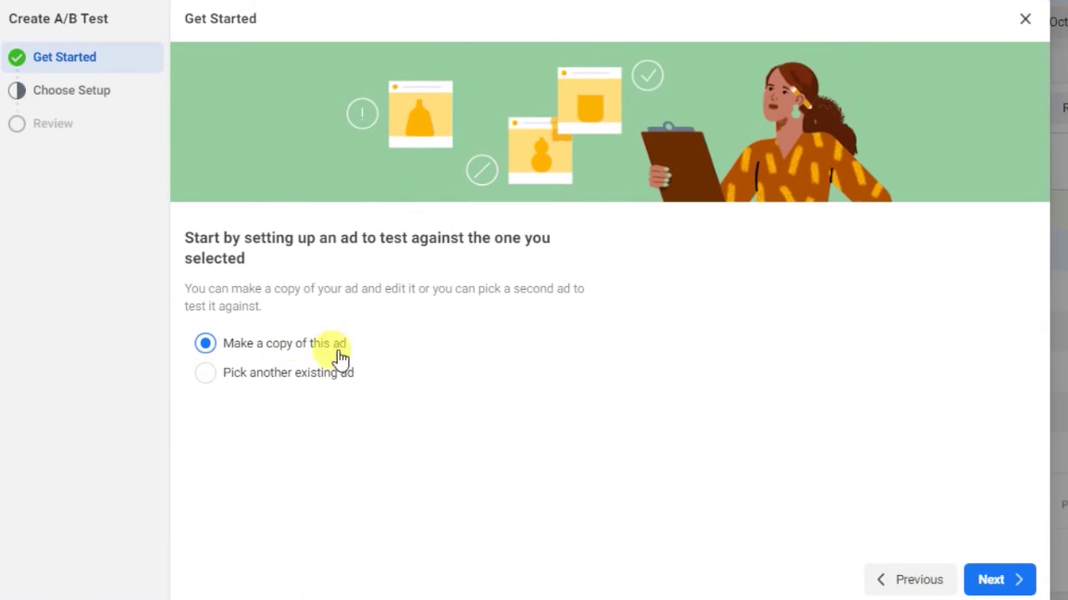
click(1008, 581)
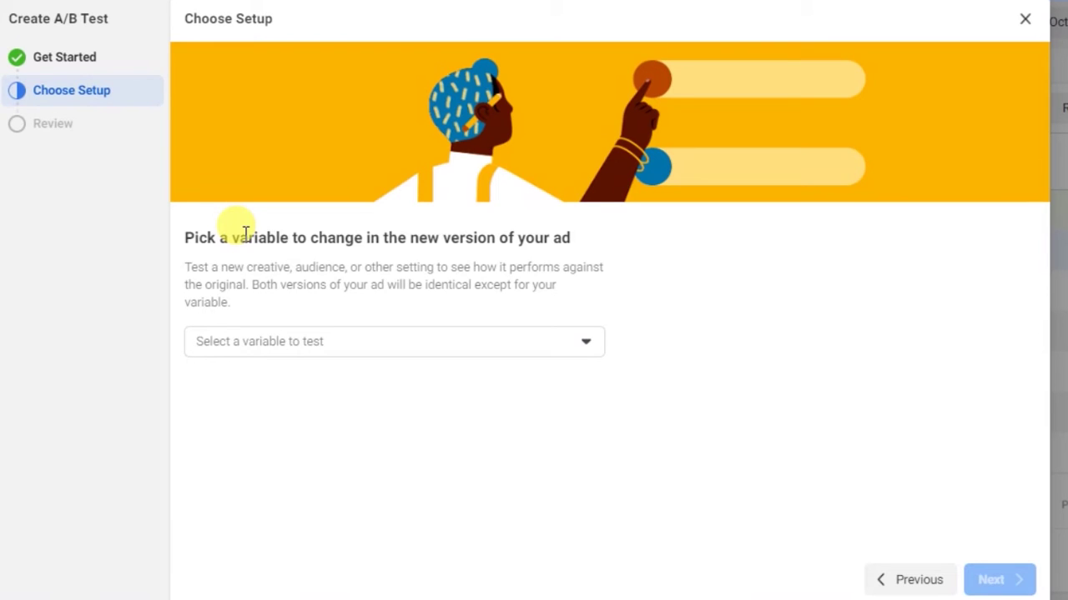
click(369, 342)
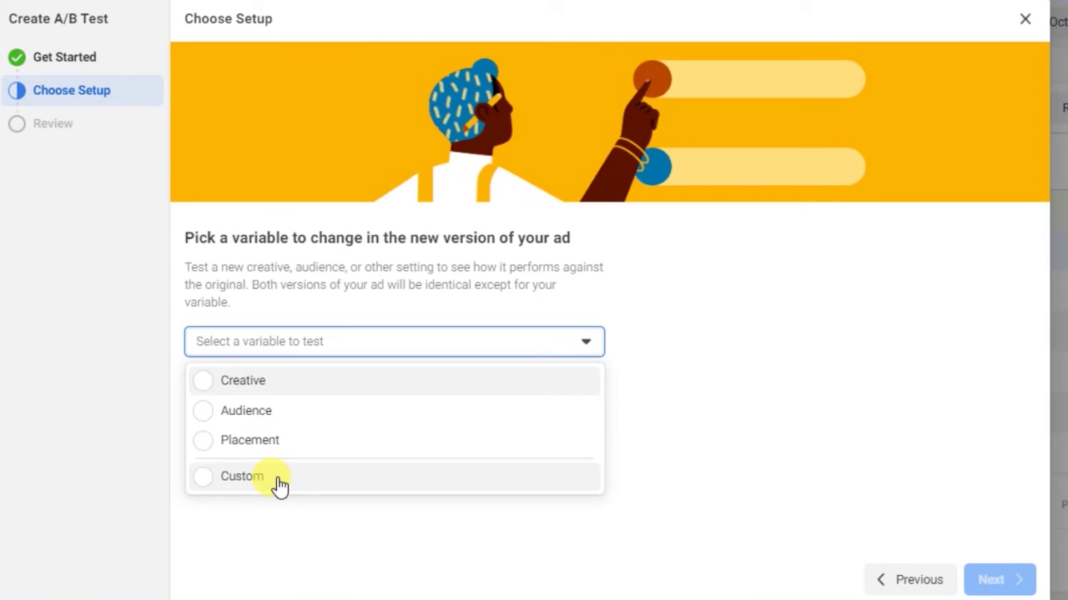
click(271, 414)
scroll(681, 334, down, 2)
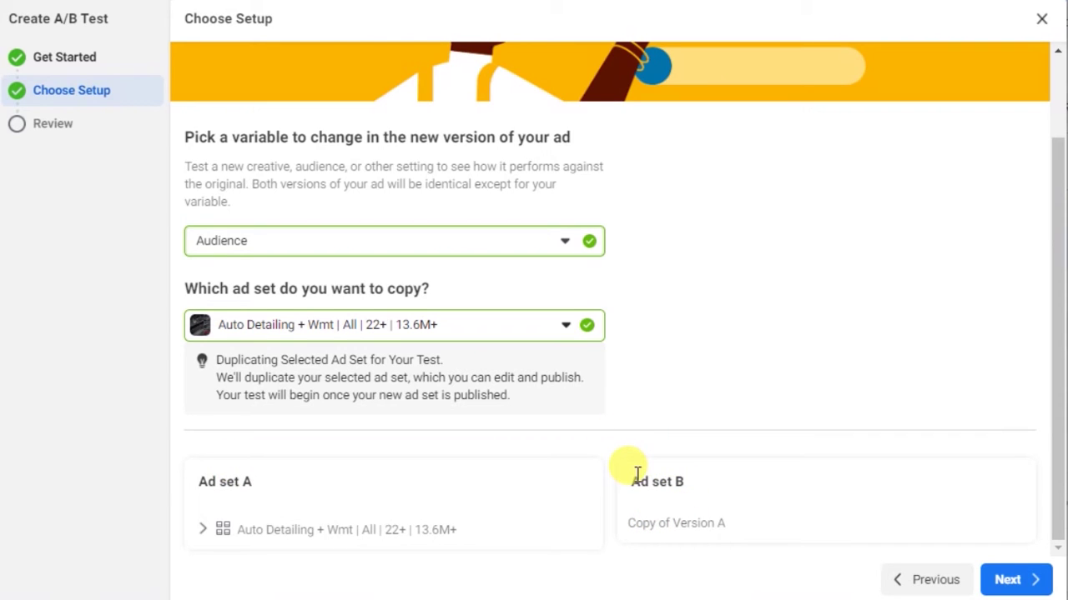
click(1005, 581)
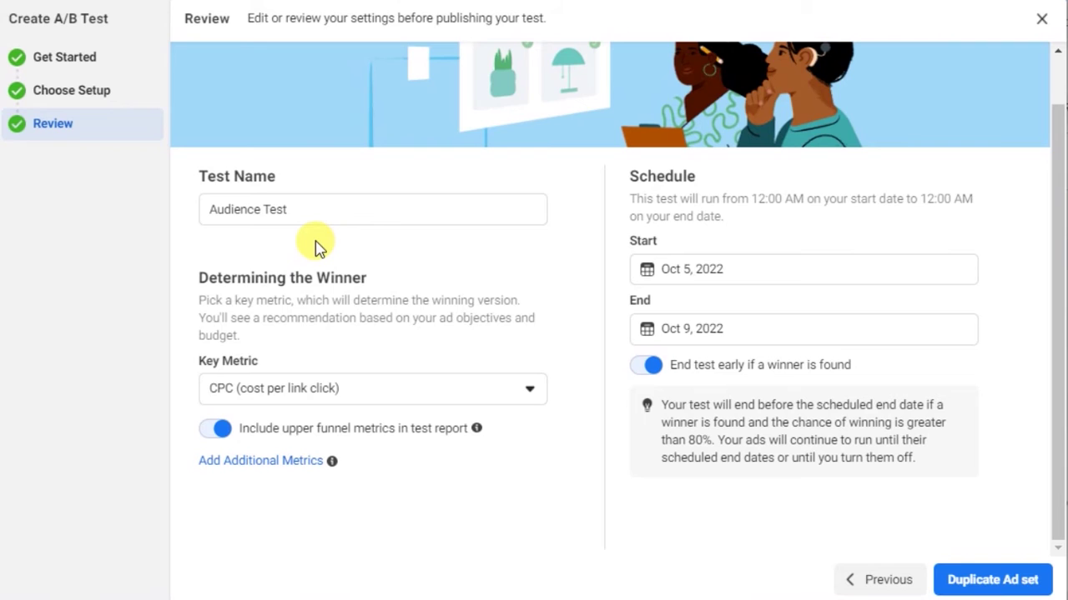
drag(191, 276, 389, 281)
click(387, 281)
click(217, 427)
click(217, 427)
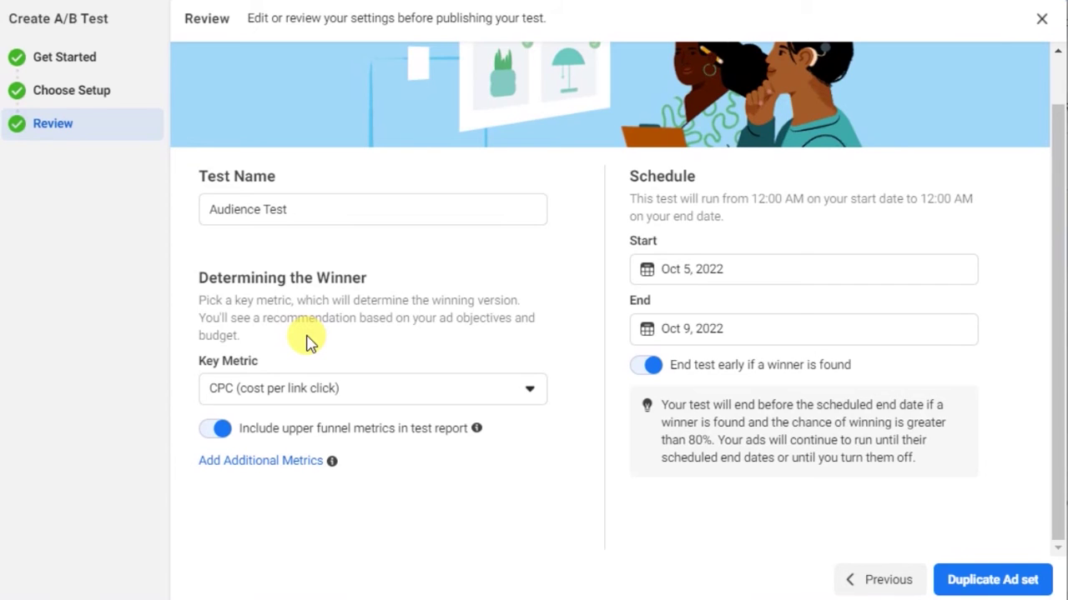
Set the test's key metric to Cost per Result - Website purchases
click(405, 399)
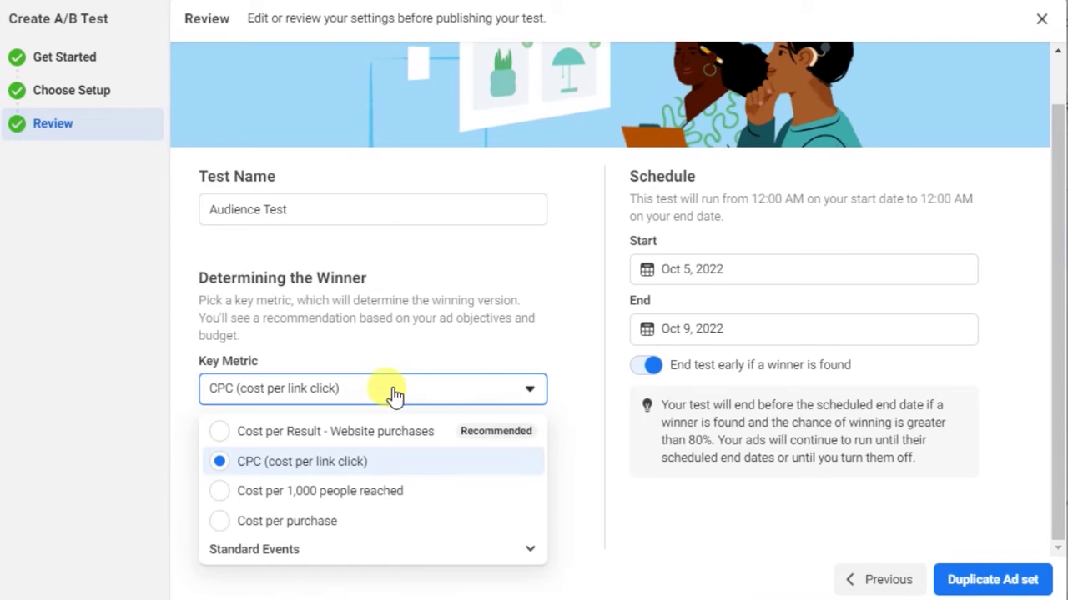
click(278, 440)
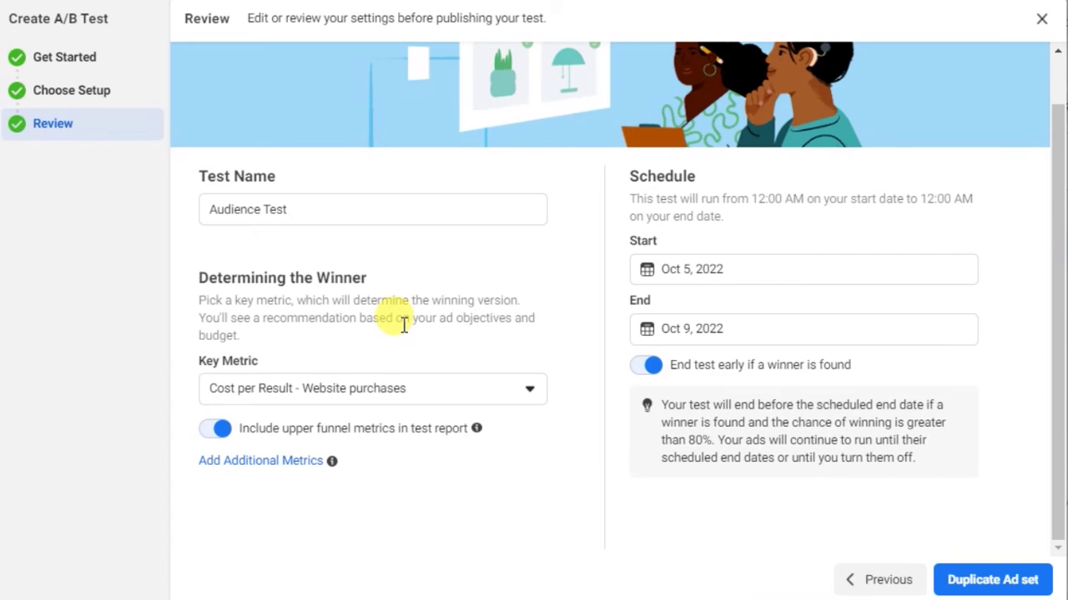
Look through the alternative key metrics for the test, including the Standard Events costs, without changing the selection
click(374, 389)
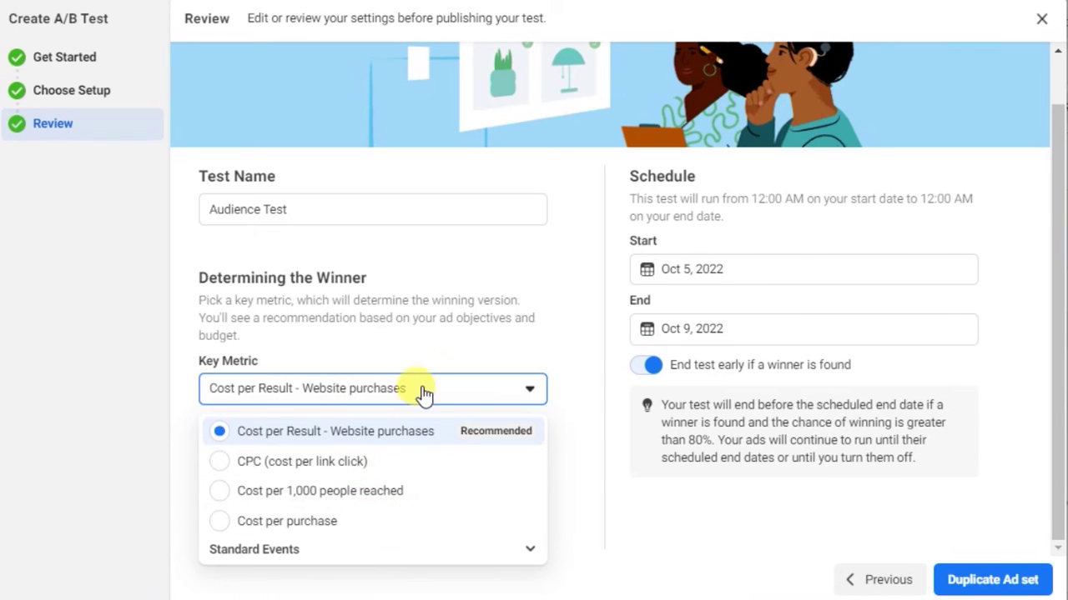
click(421, 338)
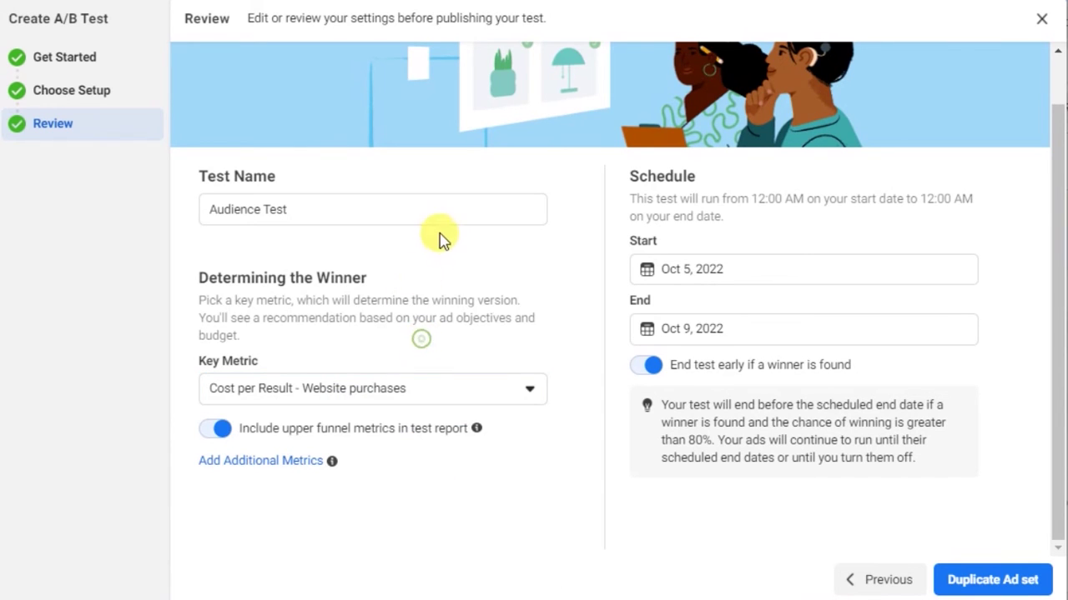
click(388, 392)
click(310, 556)
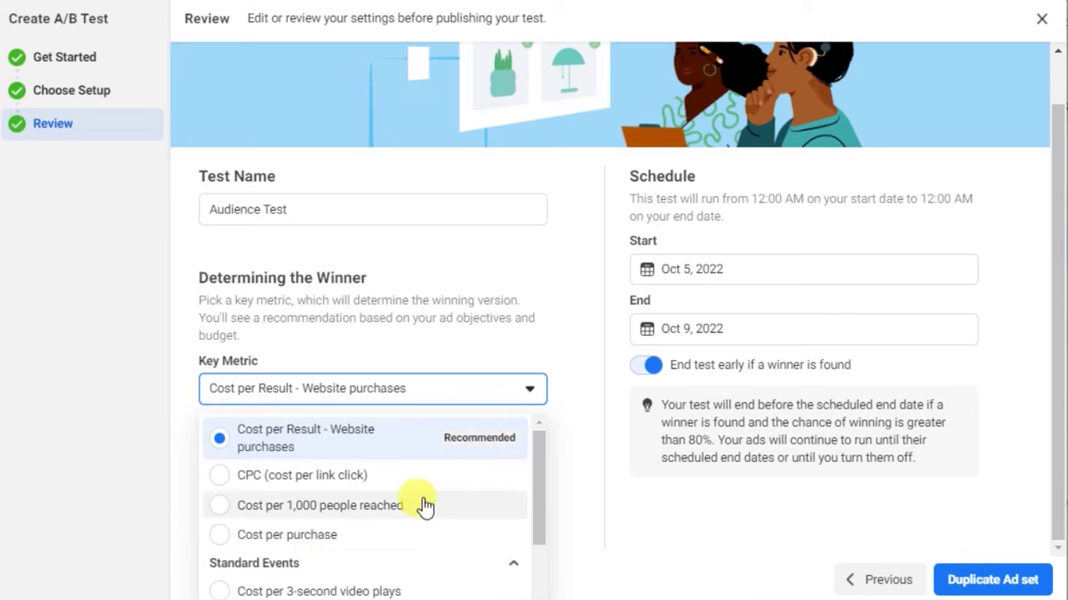
scroll(409, 505, down, 5)
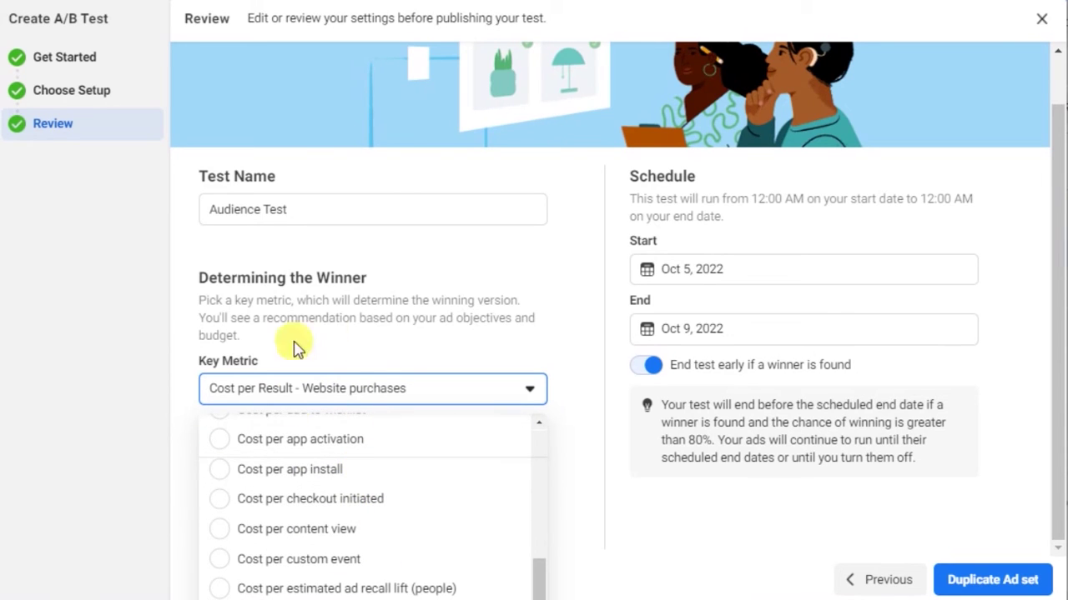
click(353, 336)
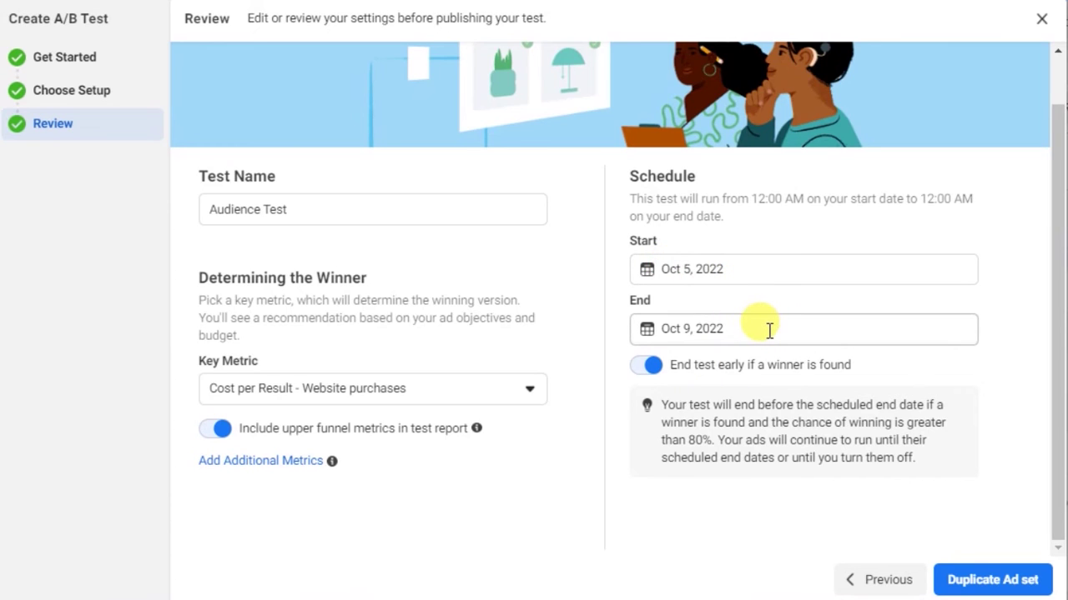
Turn off ending the test early if a winner is found, and turn the option back on
click(646, 365)
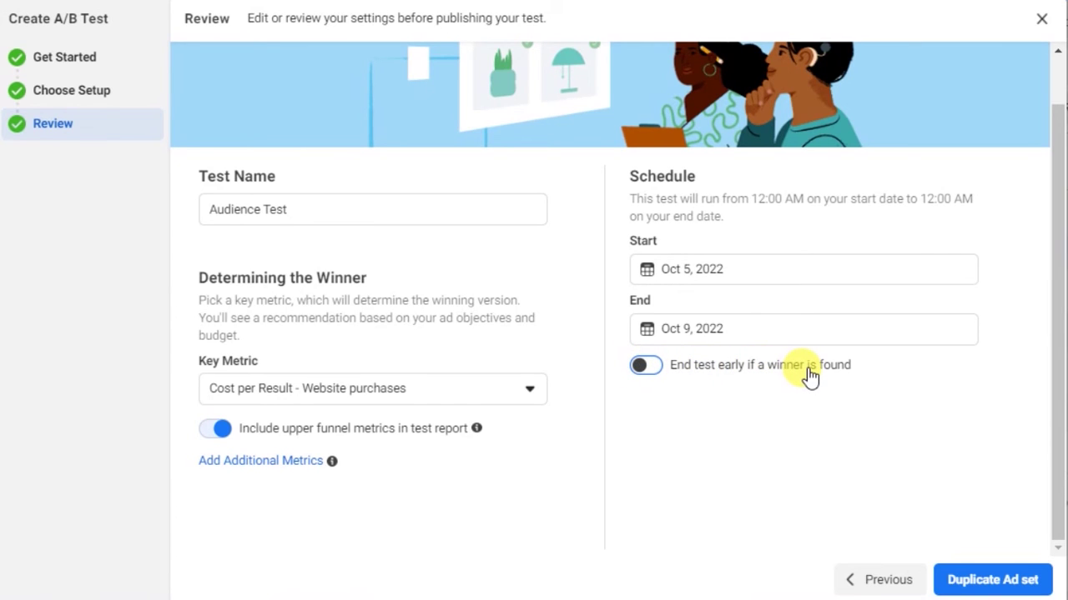
click(644, 365)
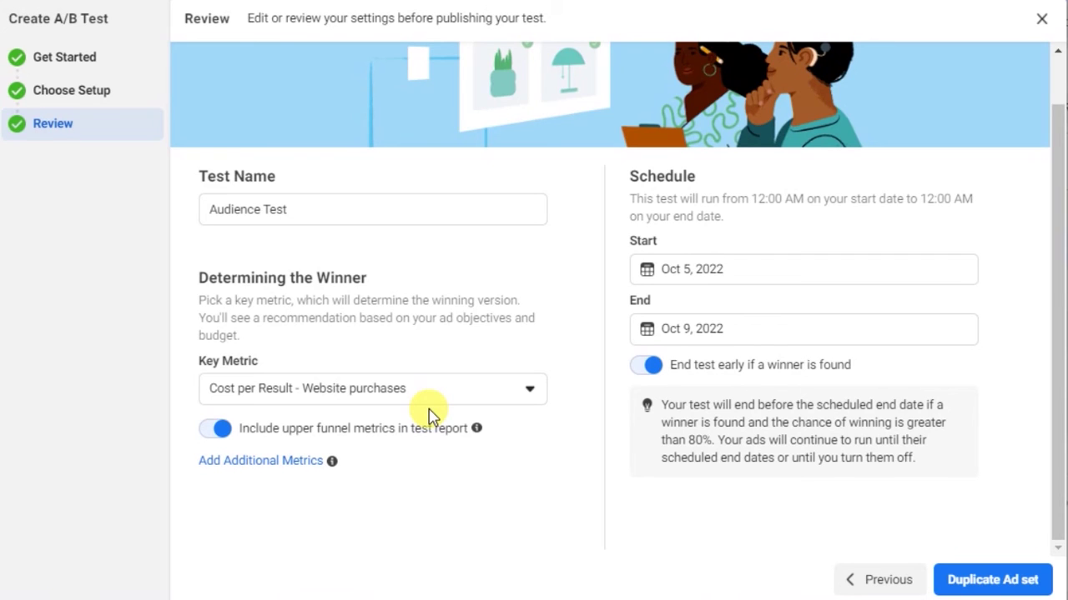
Accept the Audience Test settings and duplicate the ad set for the test
click(986, 582)
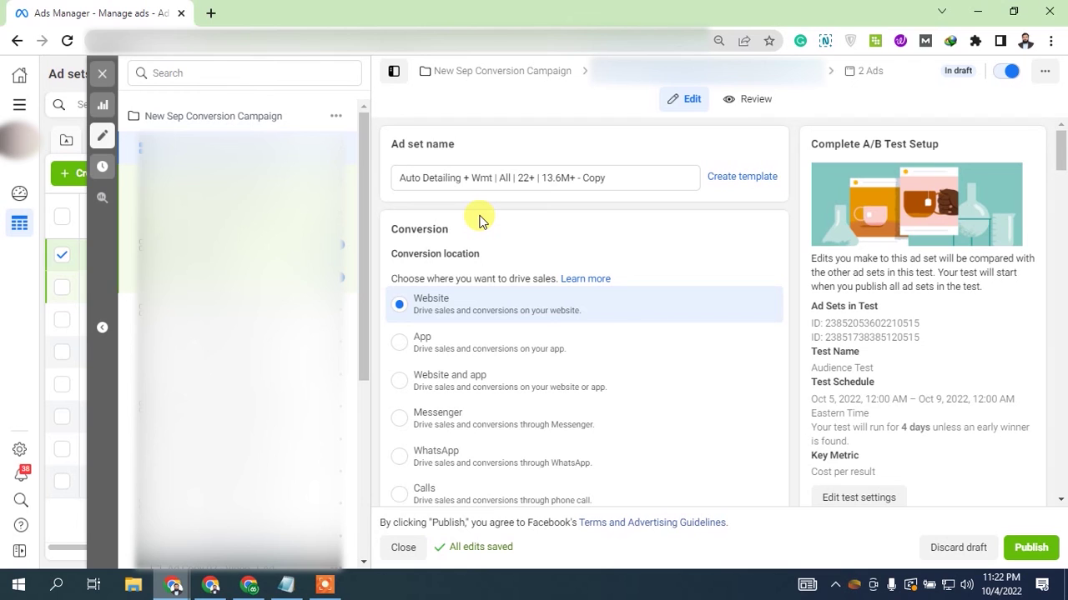
In the copied ad set's detailed targeting, add the Carcare (place) interest and remove the Auto detailing interest
scroll(622, 218, down, 6)
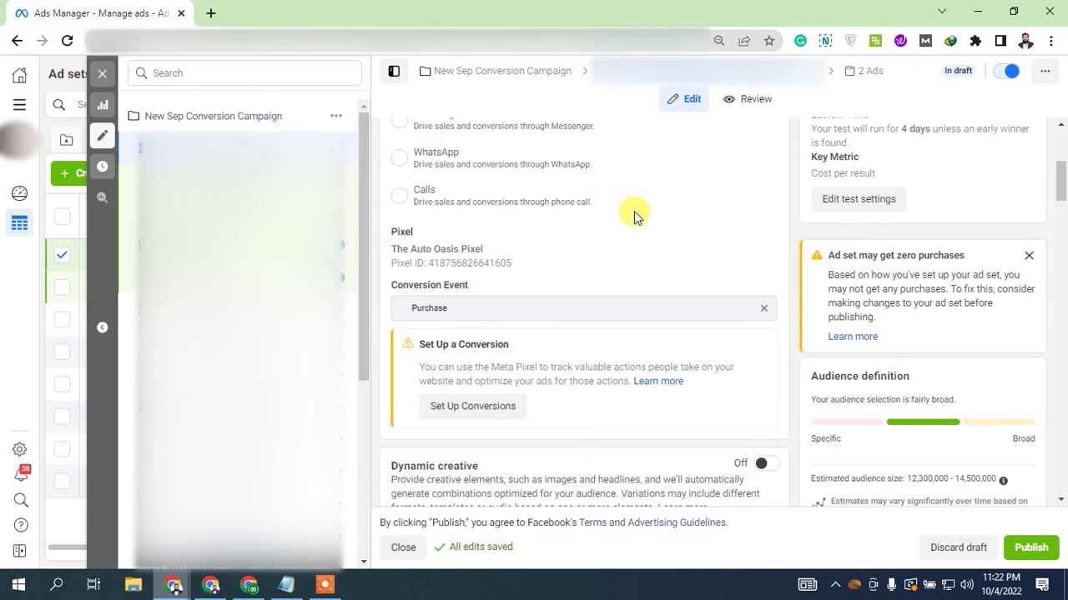
scroll(630, 219, down, 3)
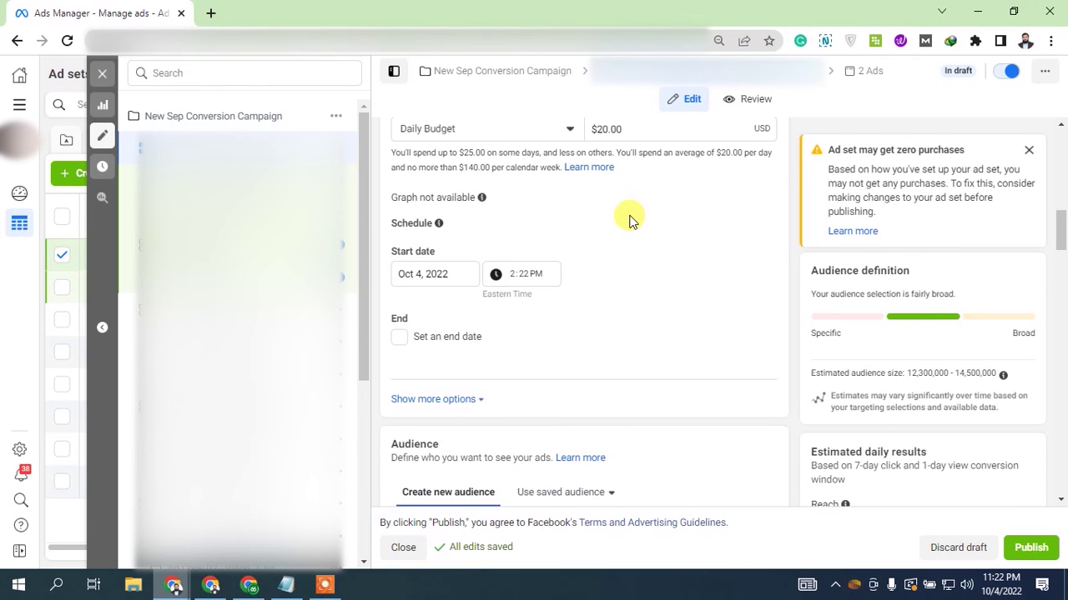
scroll(632, 220, down, 8)
scroll(636, 309, up, 1)
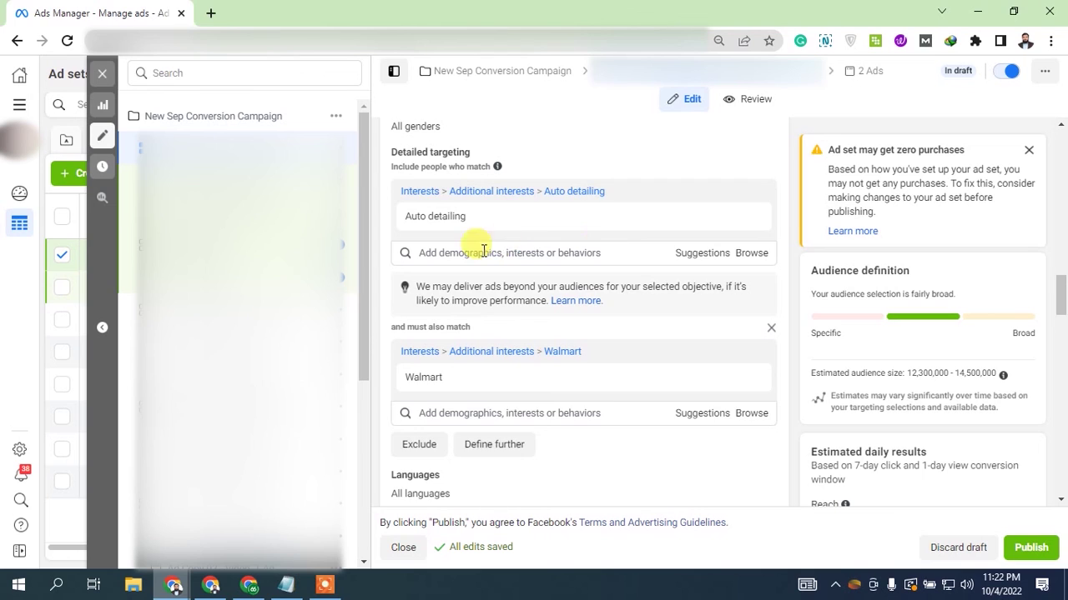
scroll(614, 248, down, 1)
scroll(611, 252, up, 3)
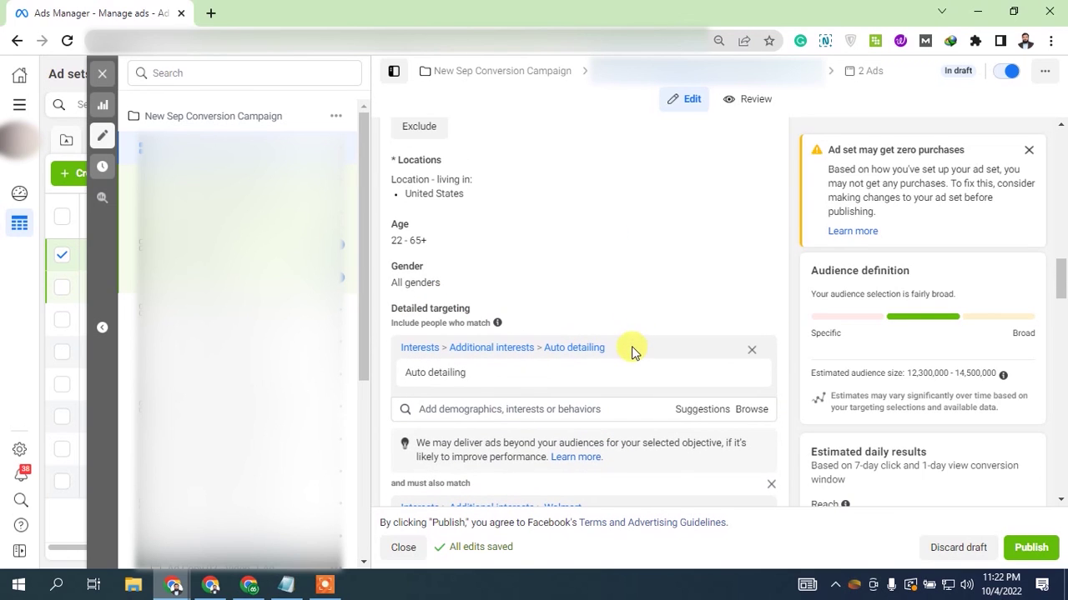
mouse_move(443, 367)
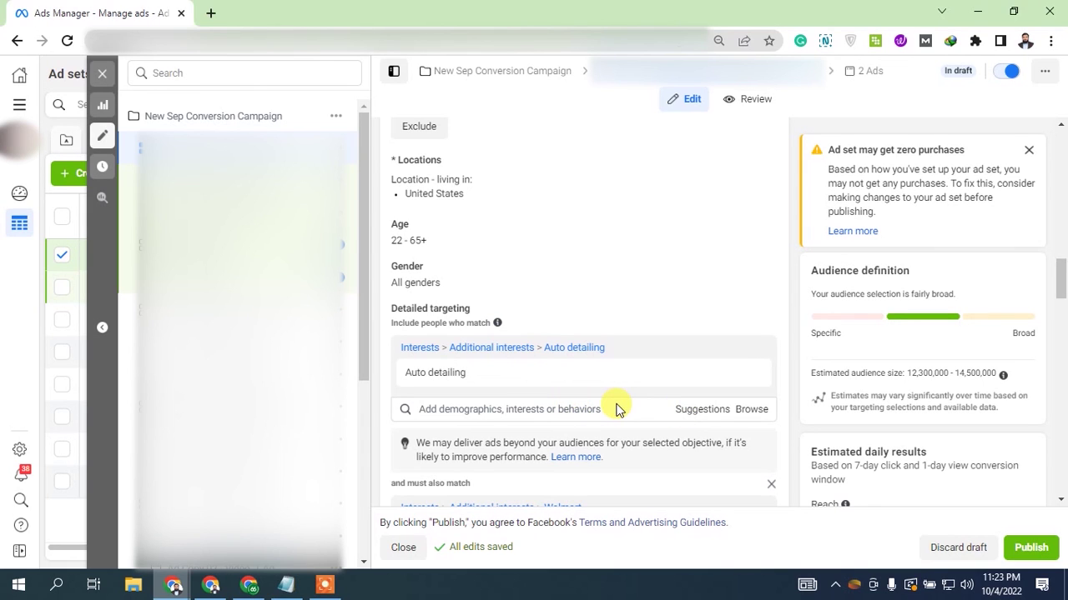
click(685, 410)
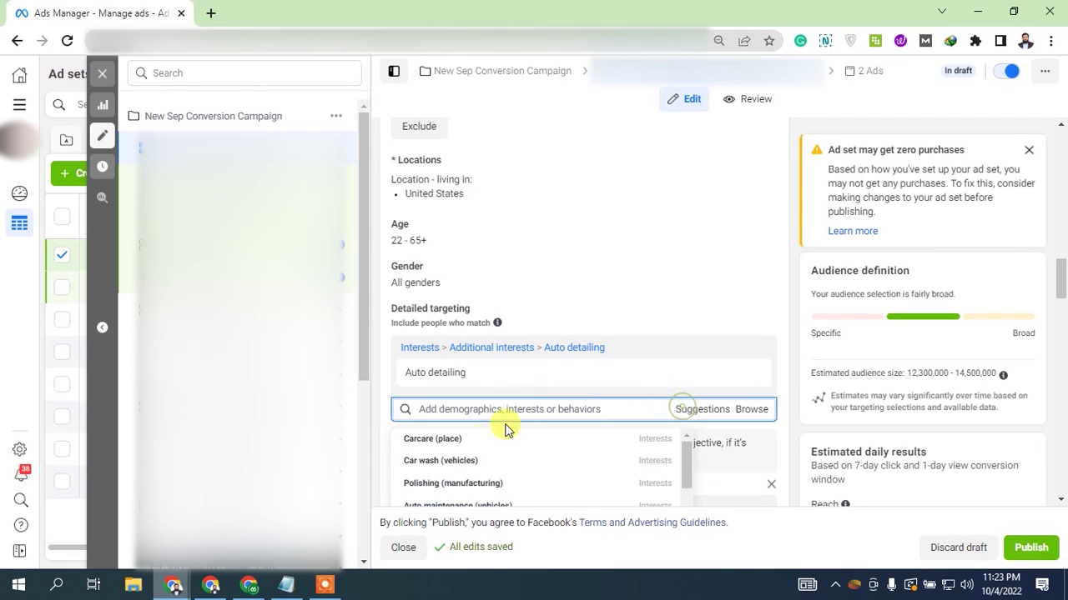
click(440, 442)
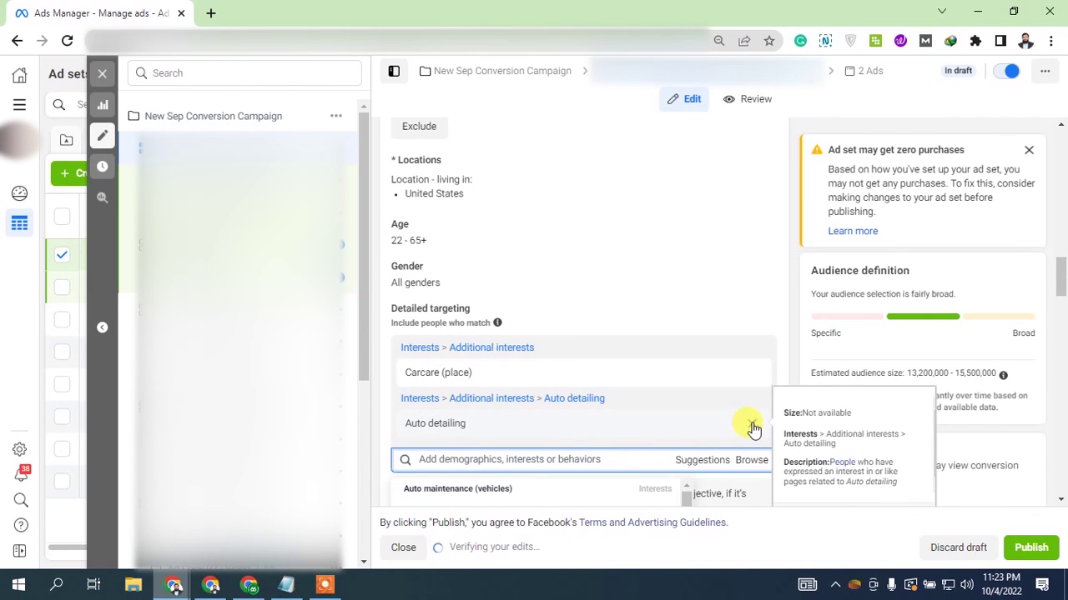
click(748, 425)
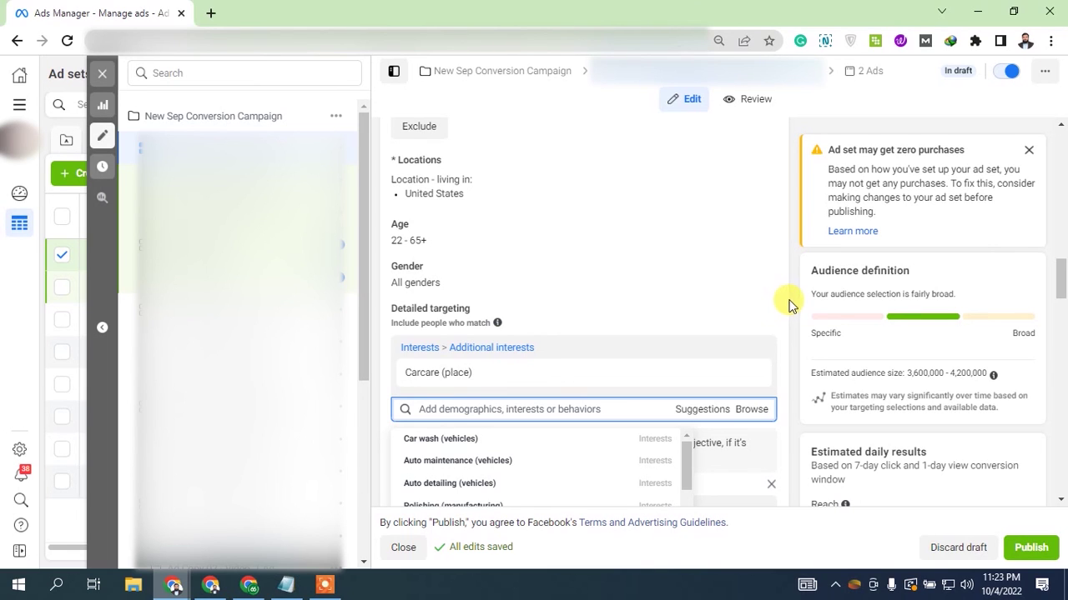
click(768, 341)
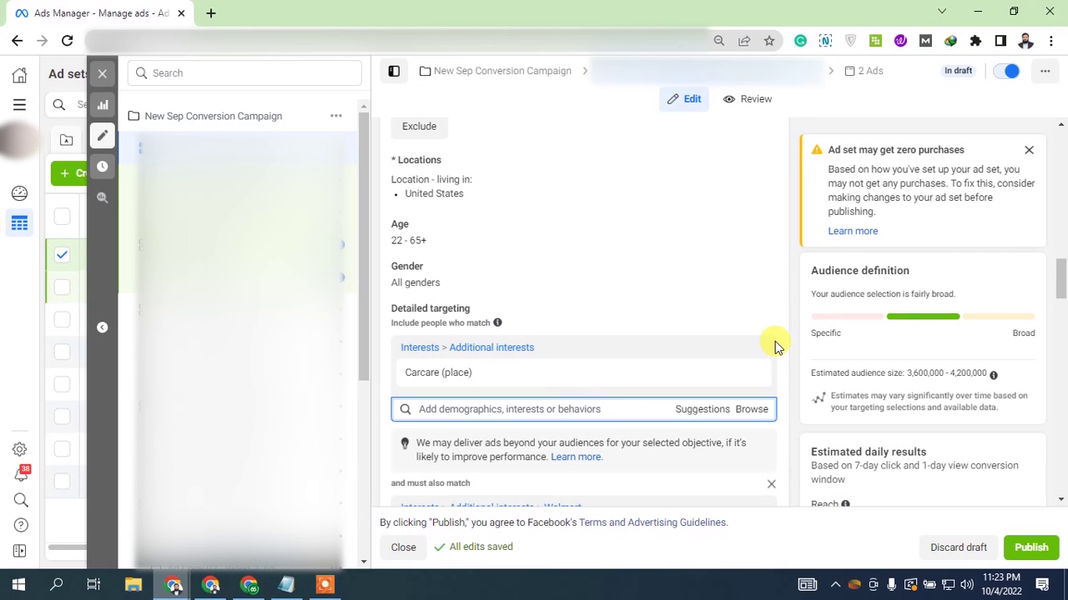
Check the remaining audience and placement settings of the copied ad set, and publish it
scroll(774, 347, down, 15)
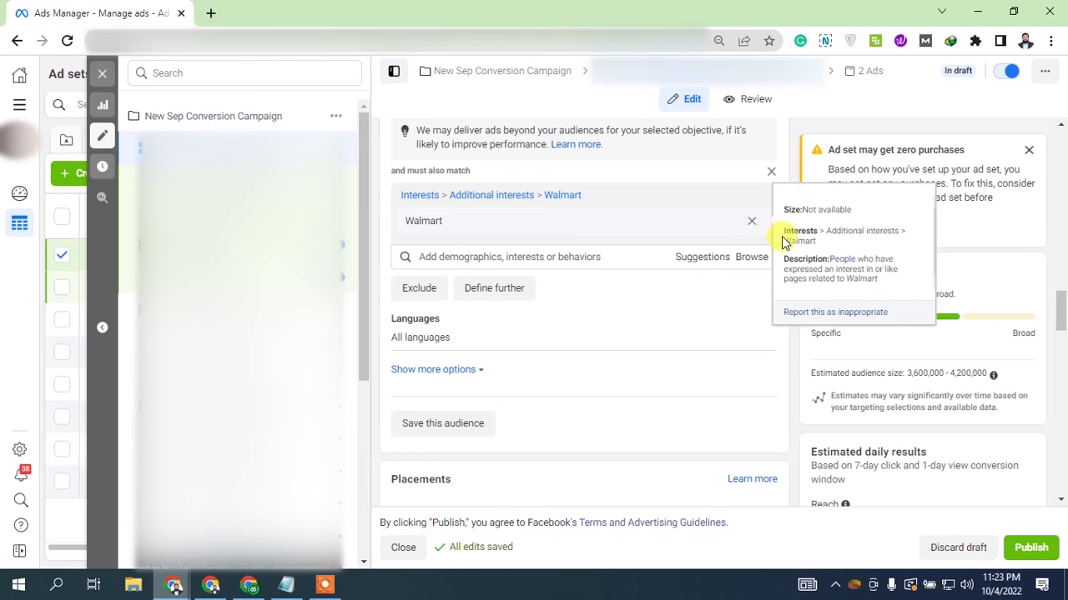
scroll(783, 250, down, 5)
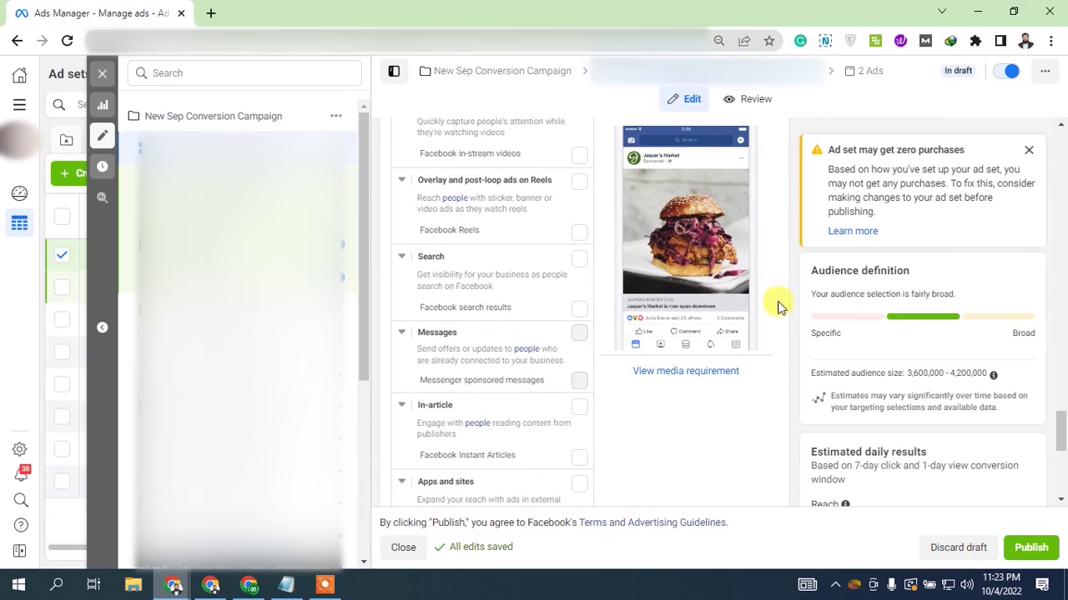
click(1032, 548)
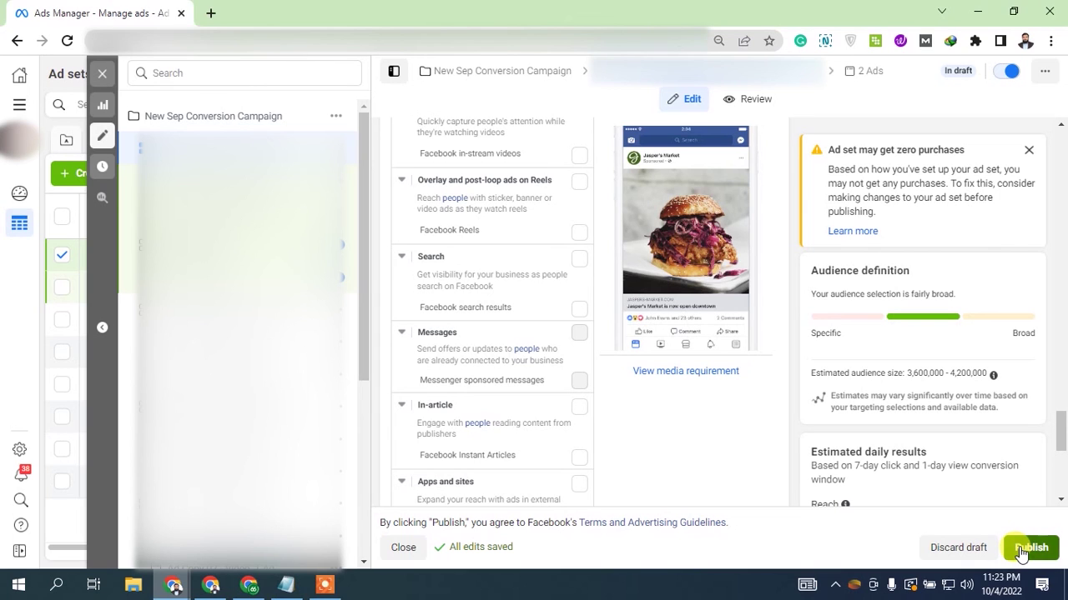